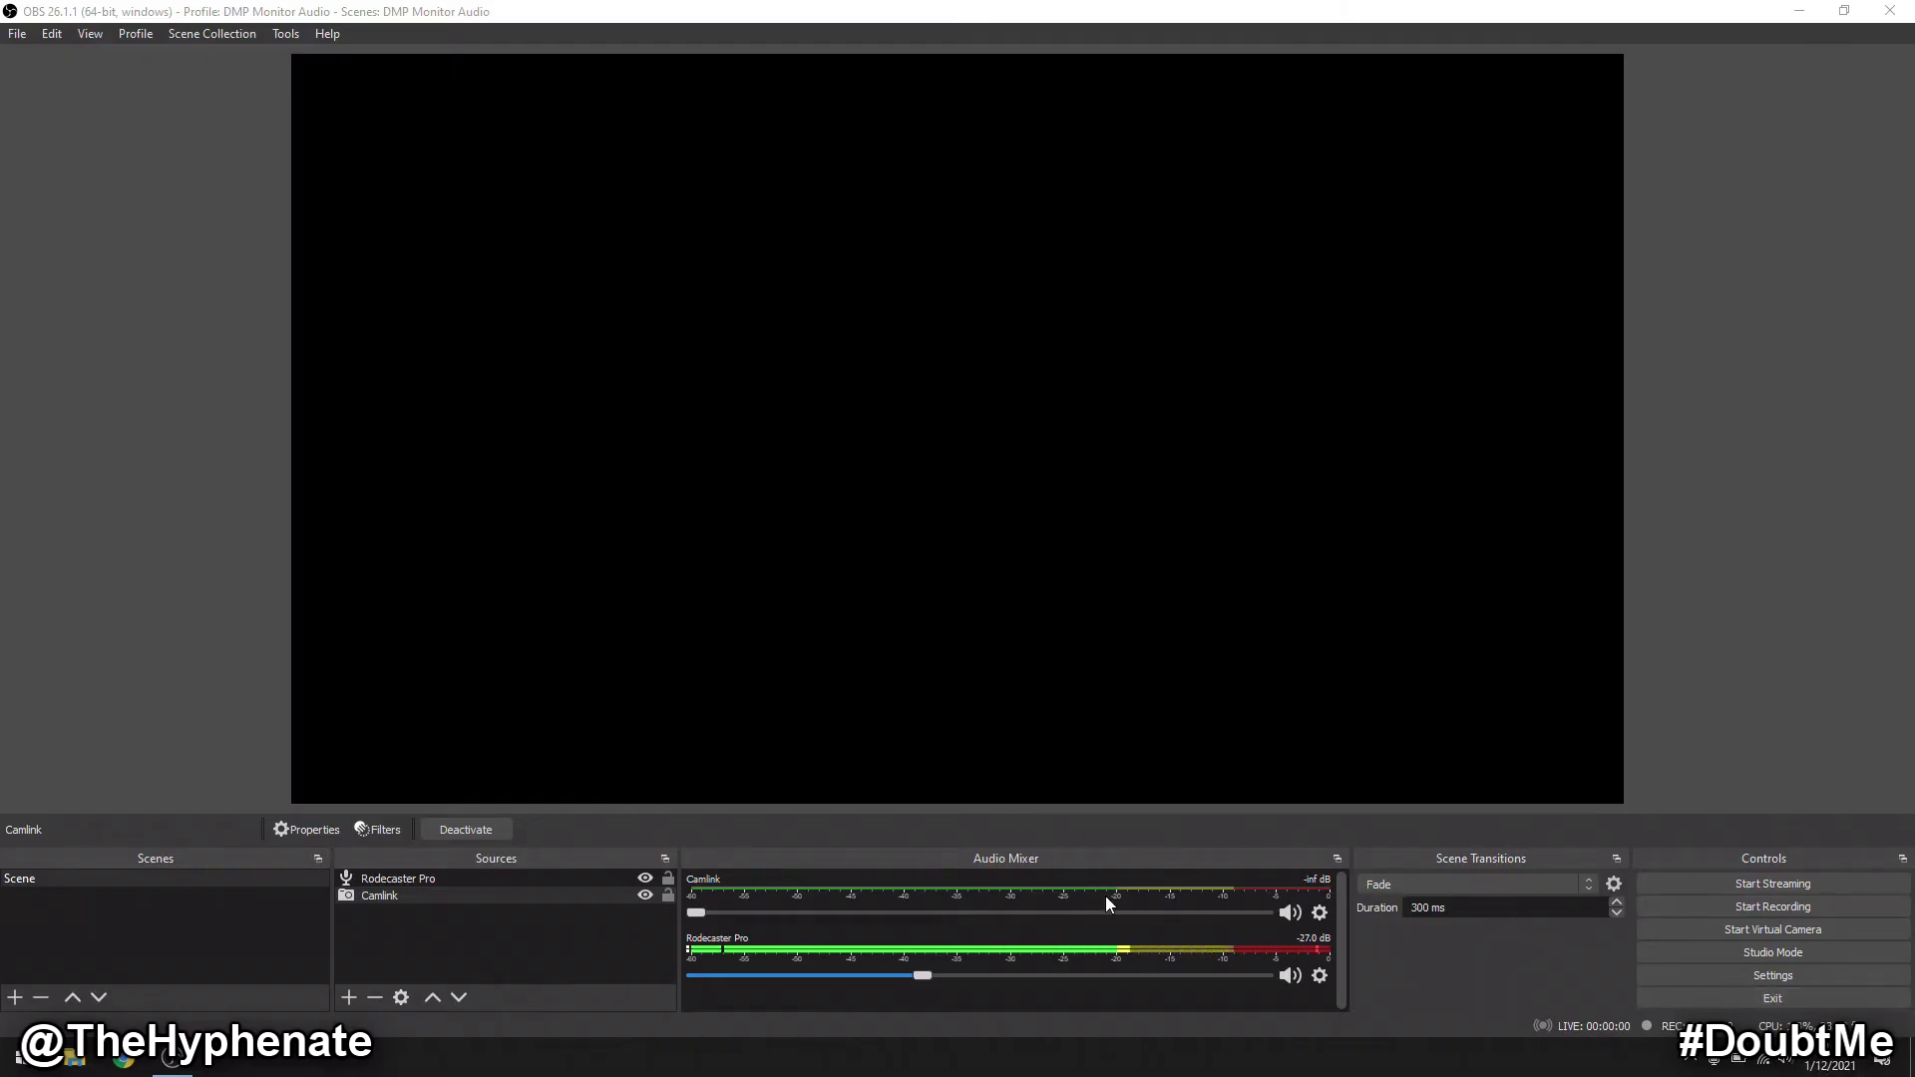
Step: Check the headphones playback volume, then bring up OBS audio settings
left_click(1791, 1064)
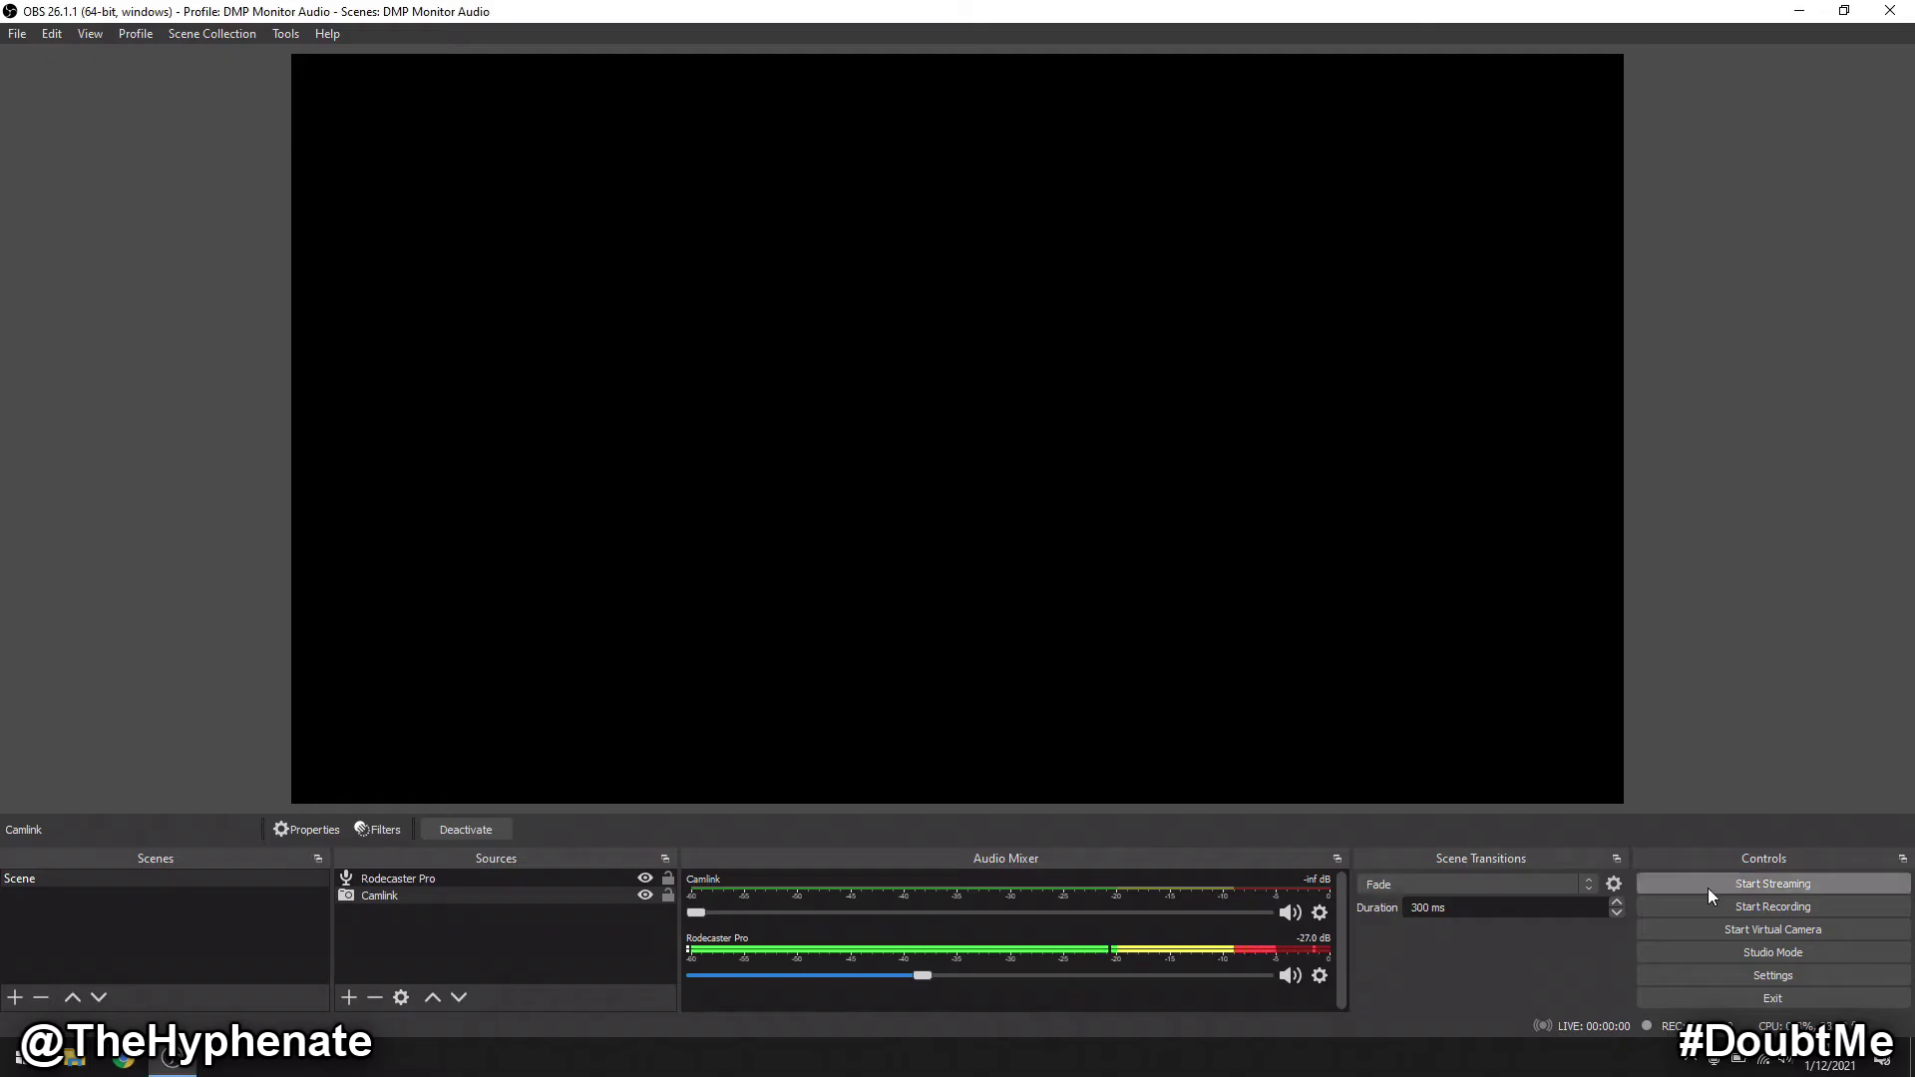
left_click(1834, 974)
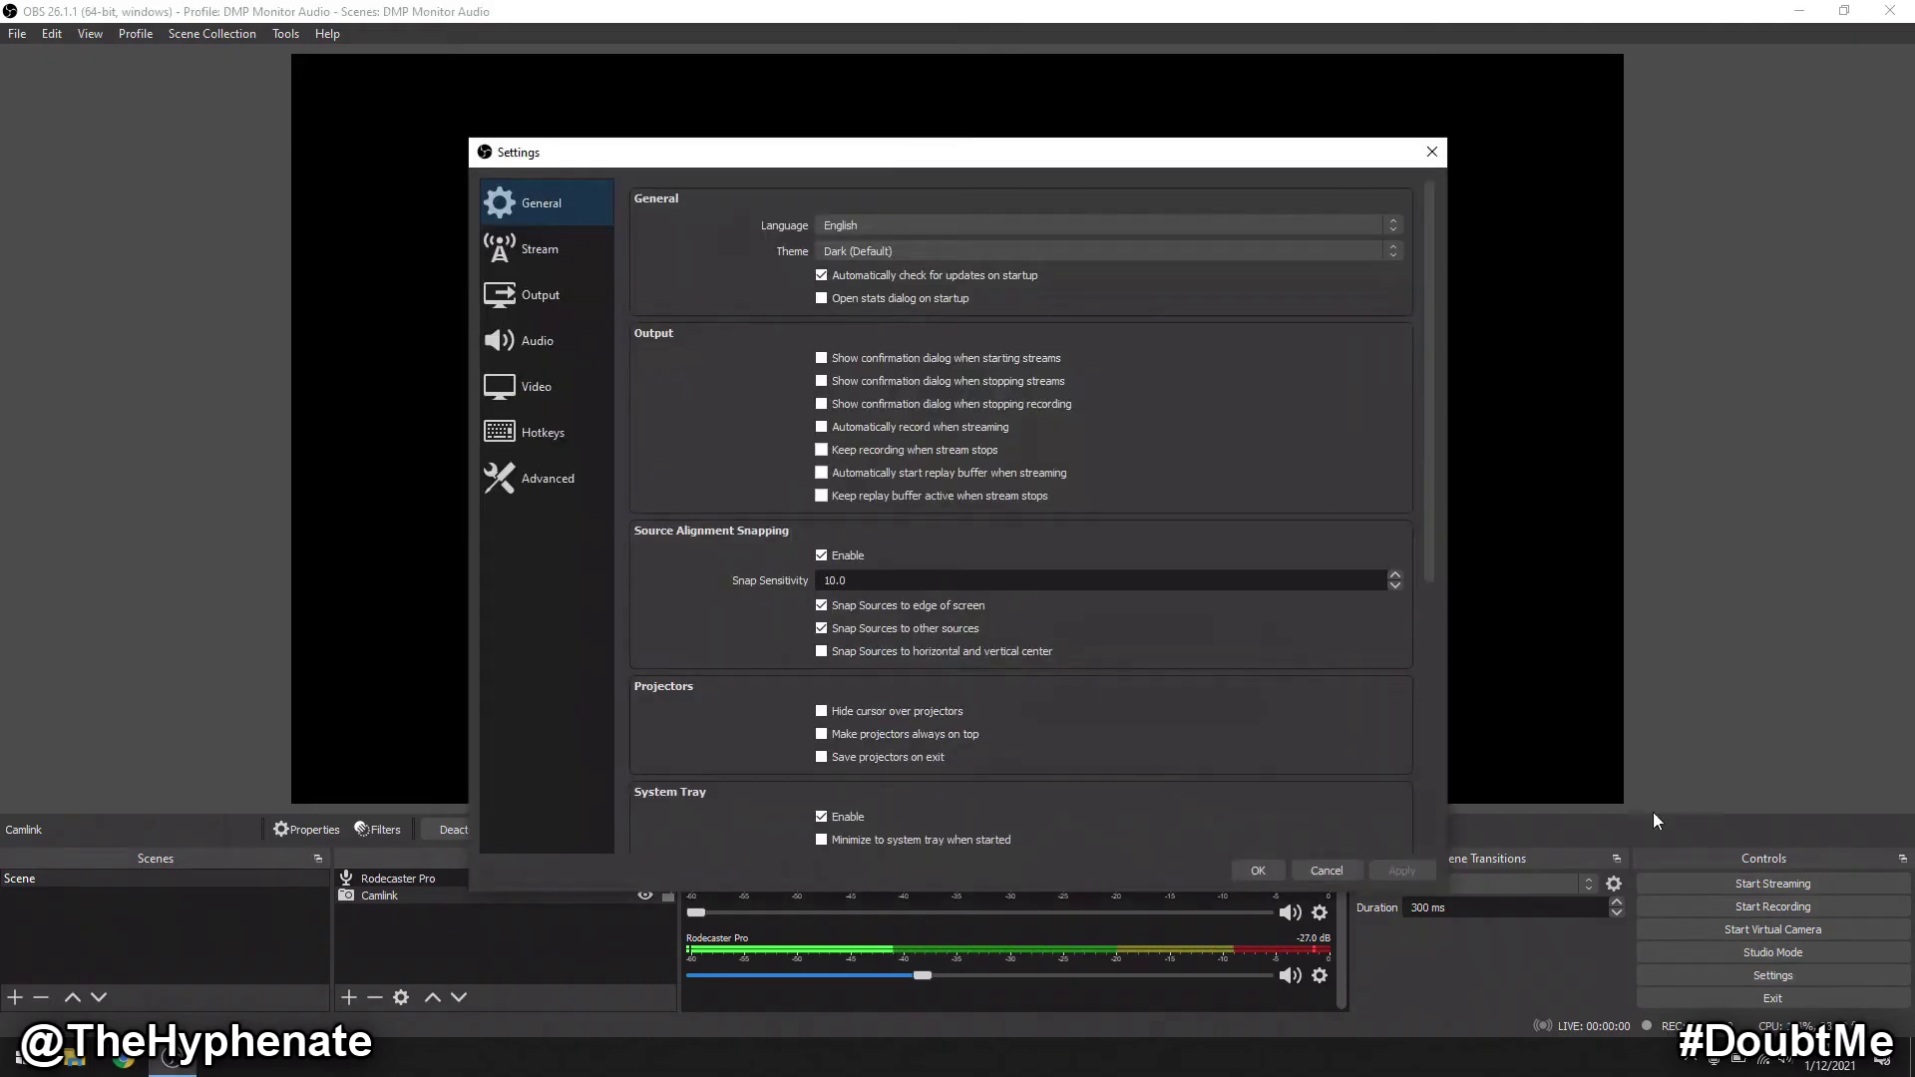
left_click(505, 342)
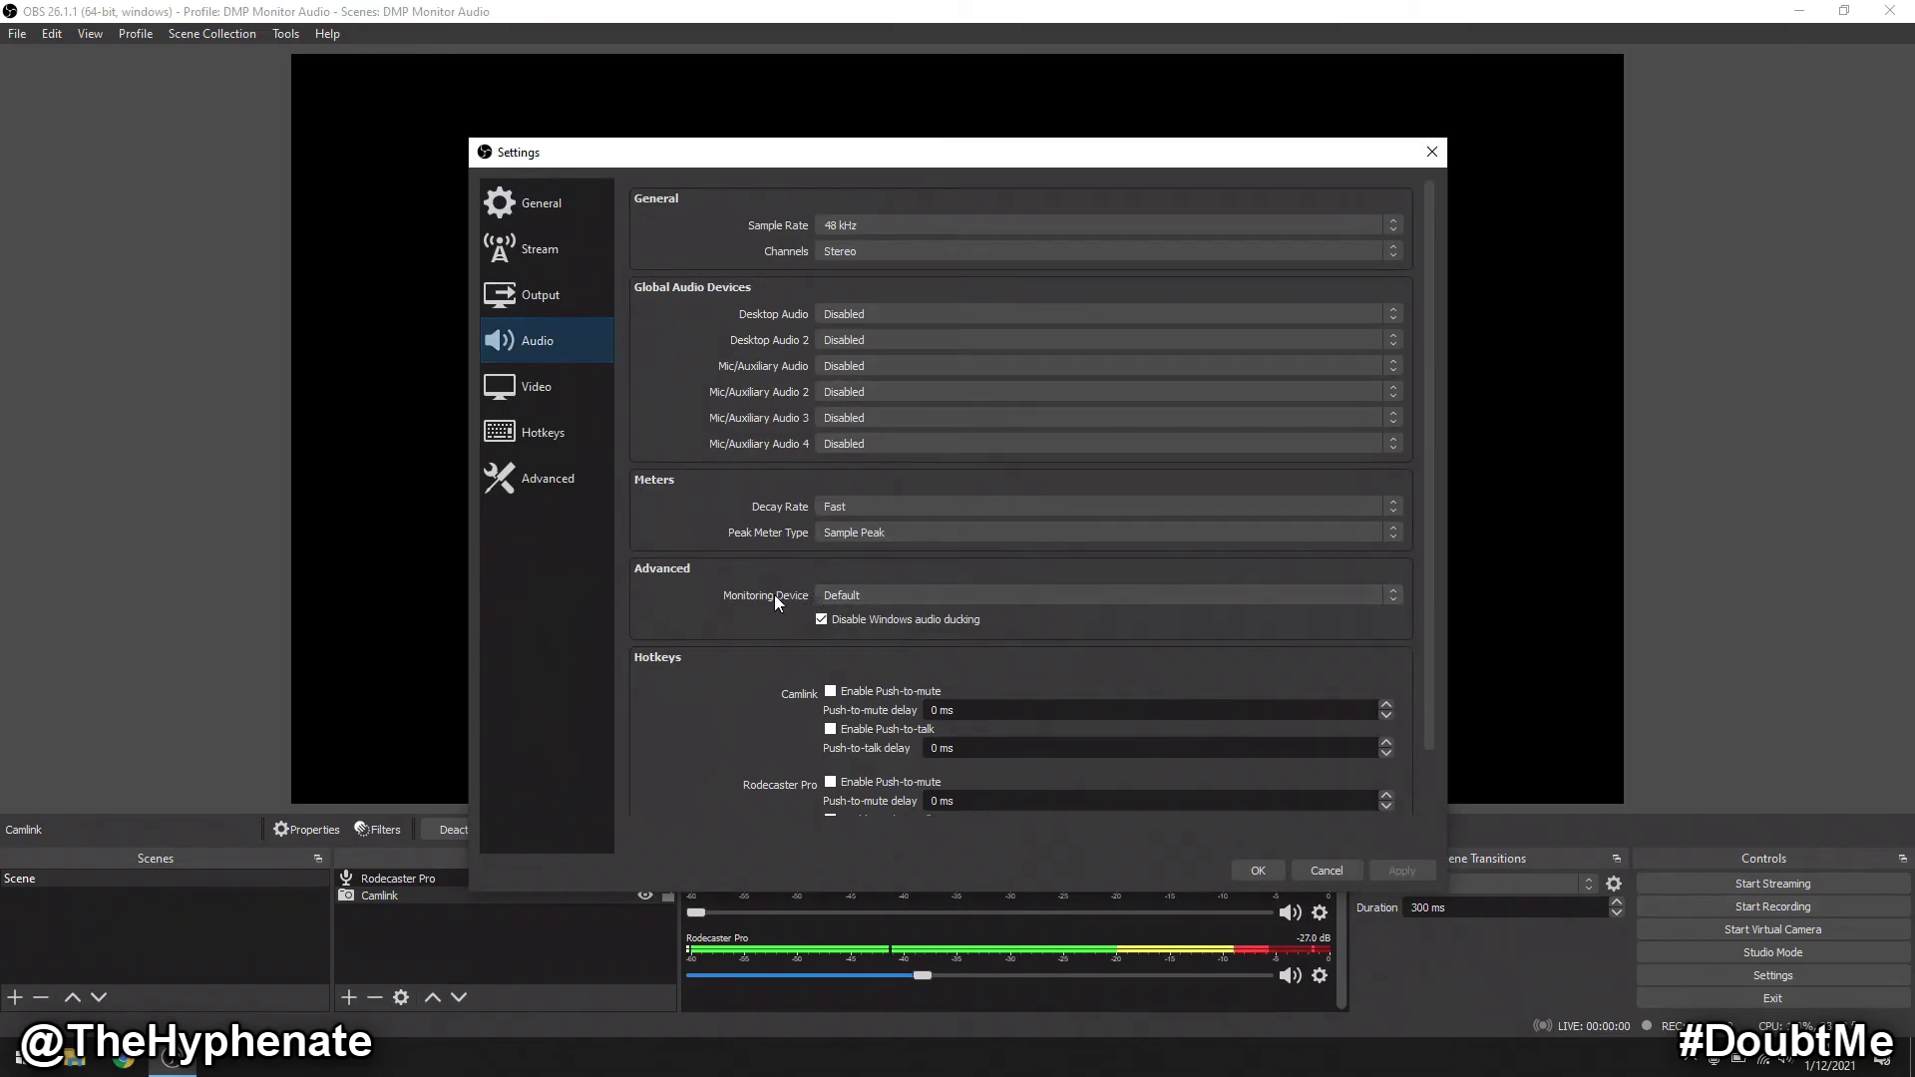
Step: Set the monitoring device to Headphones (Realtek(R) Audio) and apply it
left_click(862, 596)
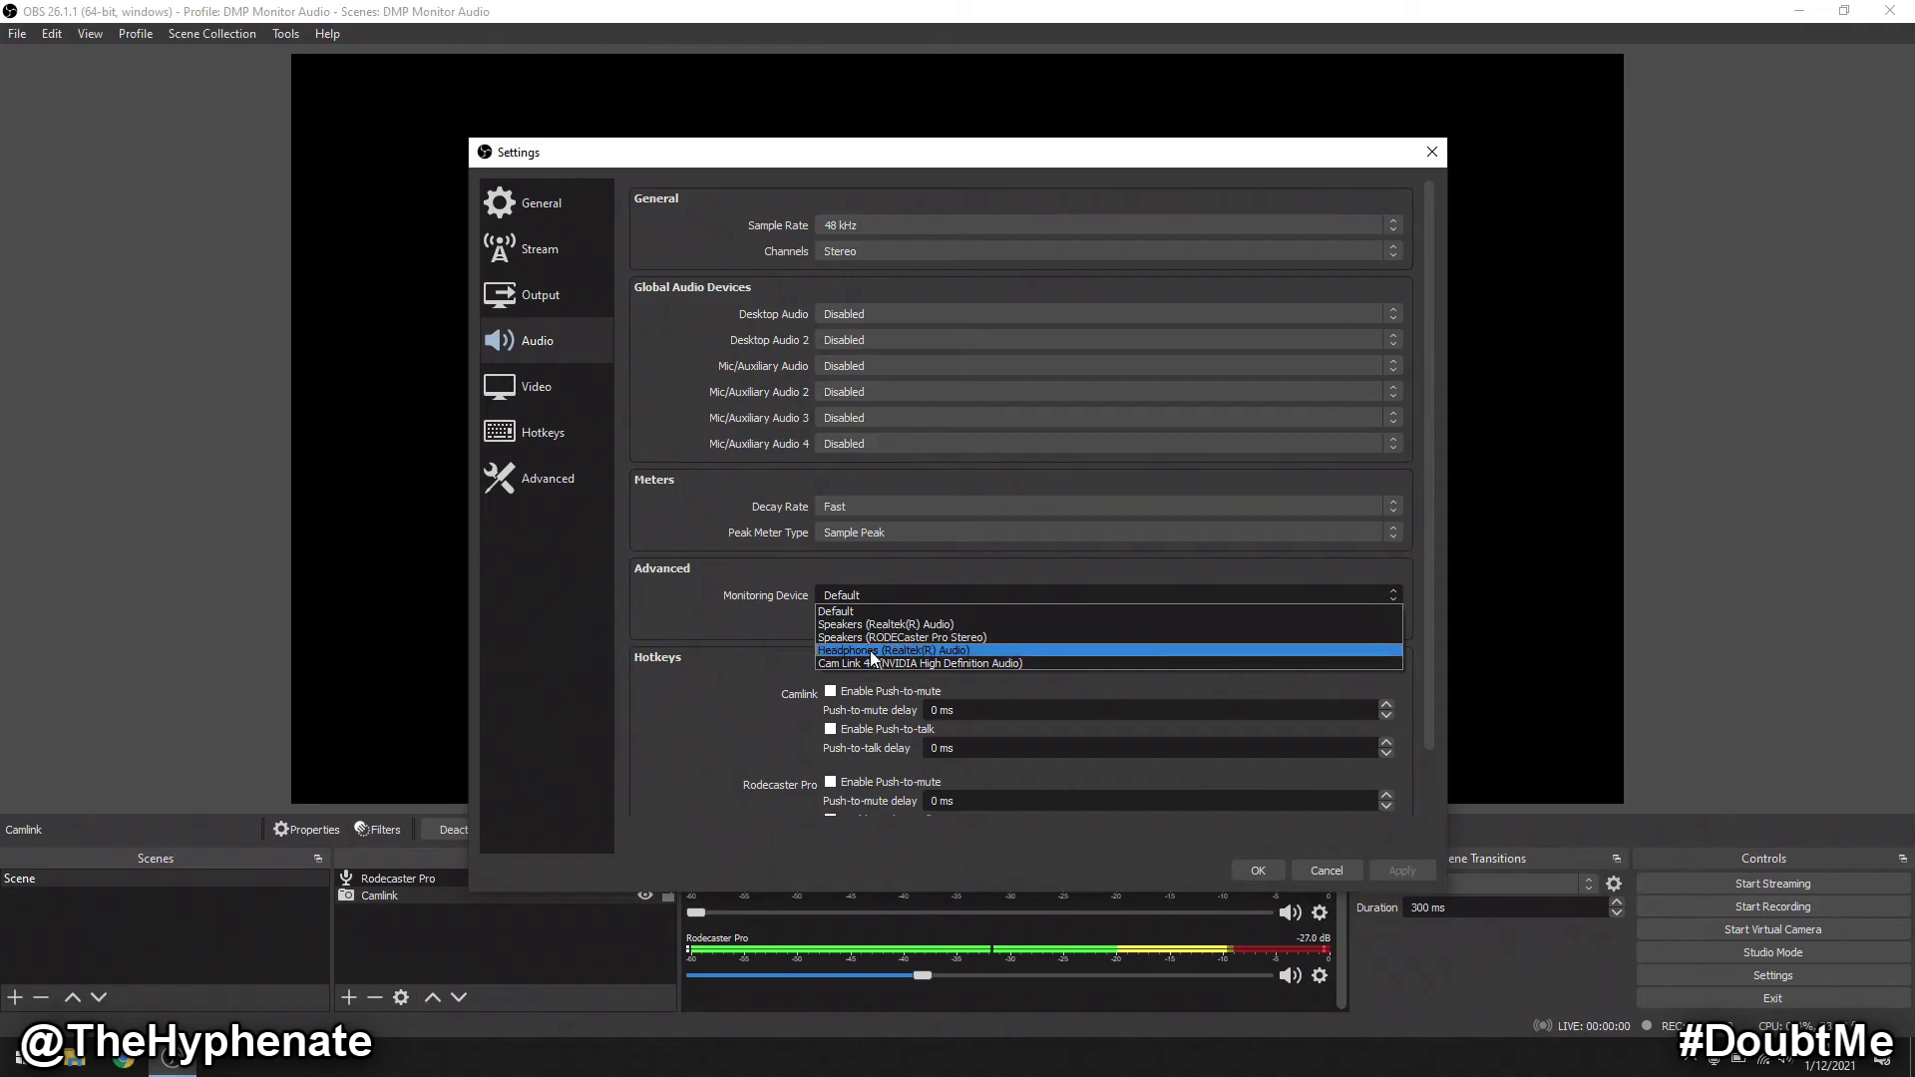
left_click(873, 654)
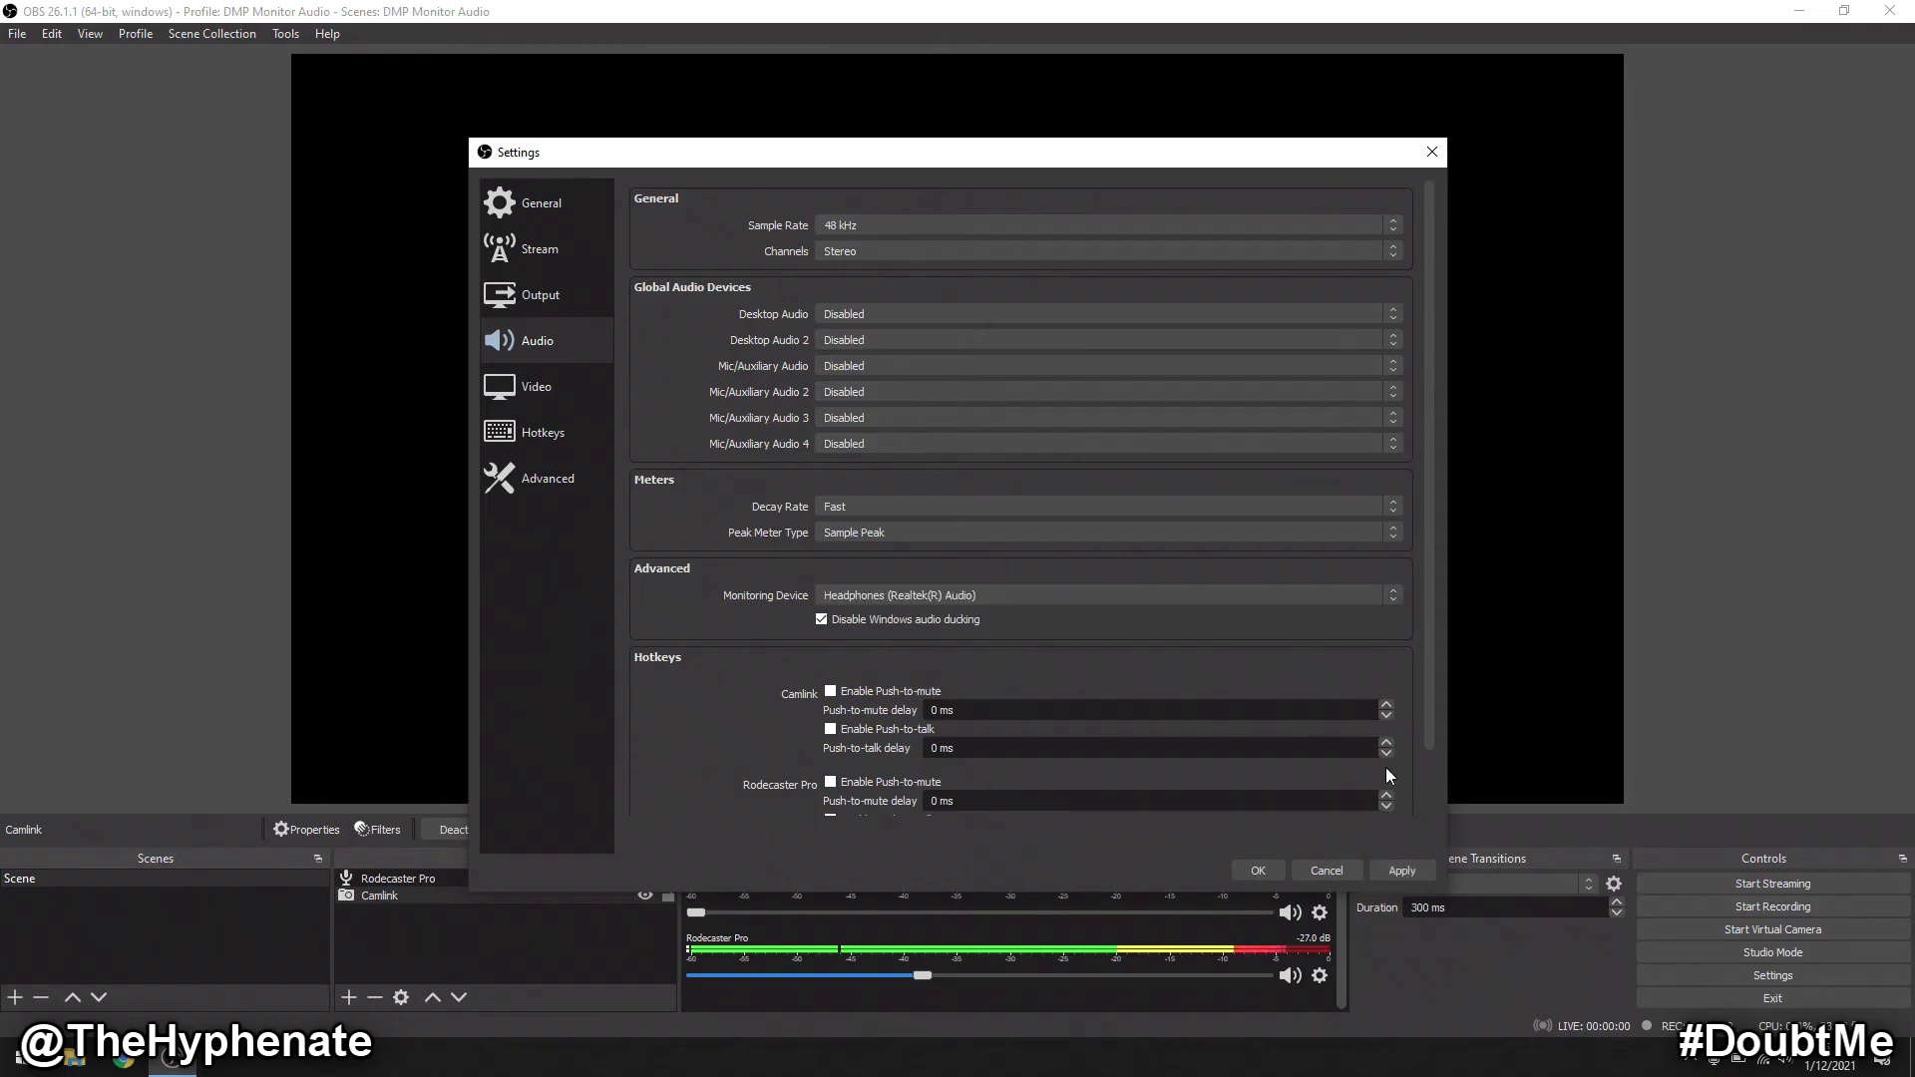
left_click(1418, 869)
left_click(1256, 868)
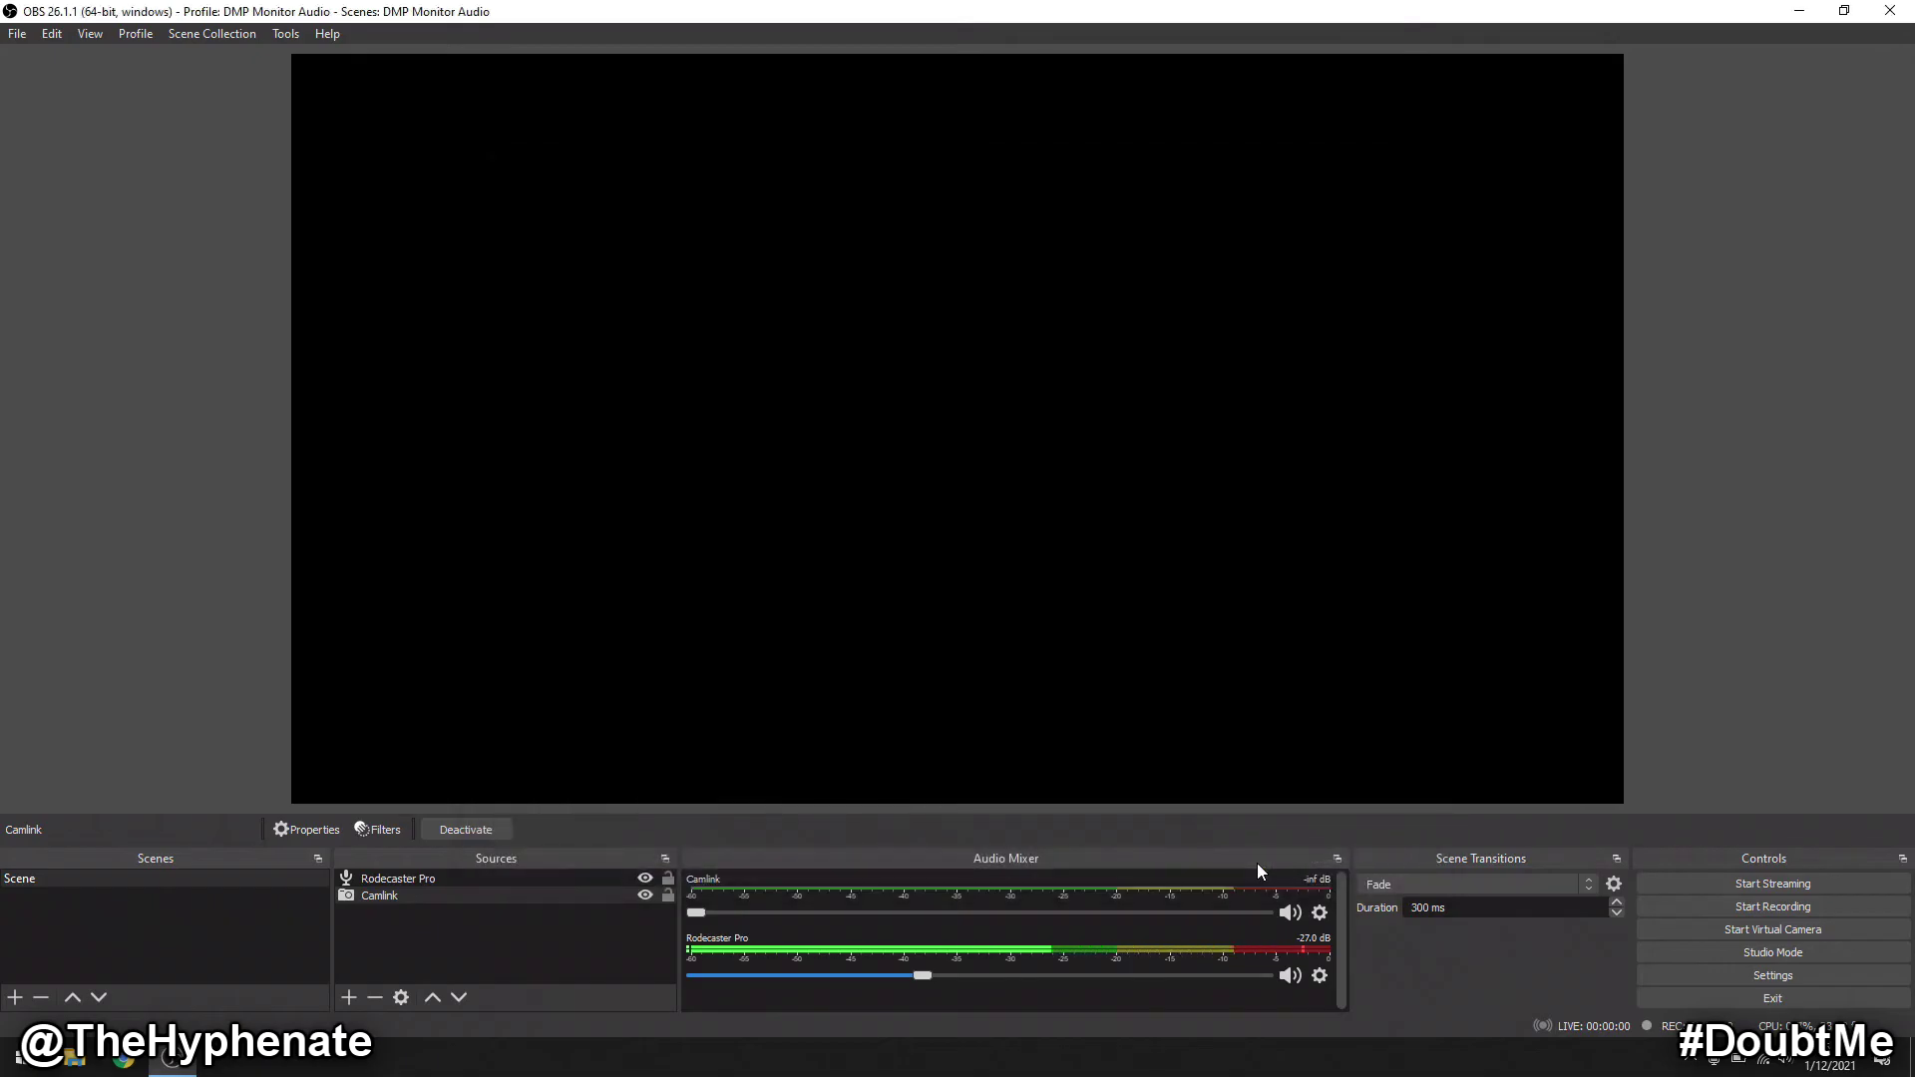
Step: Bring up Advanced Audio Properties and expand Rodecaster Pro's monitoring choices
left_click(1321, 976)
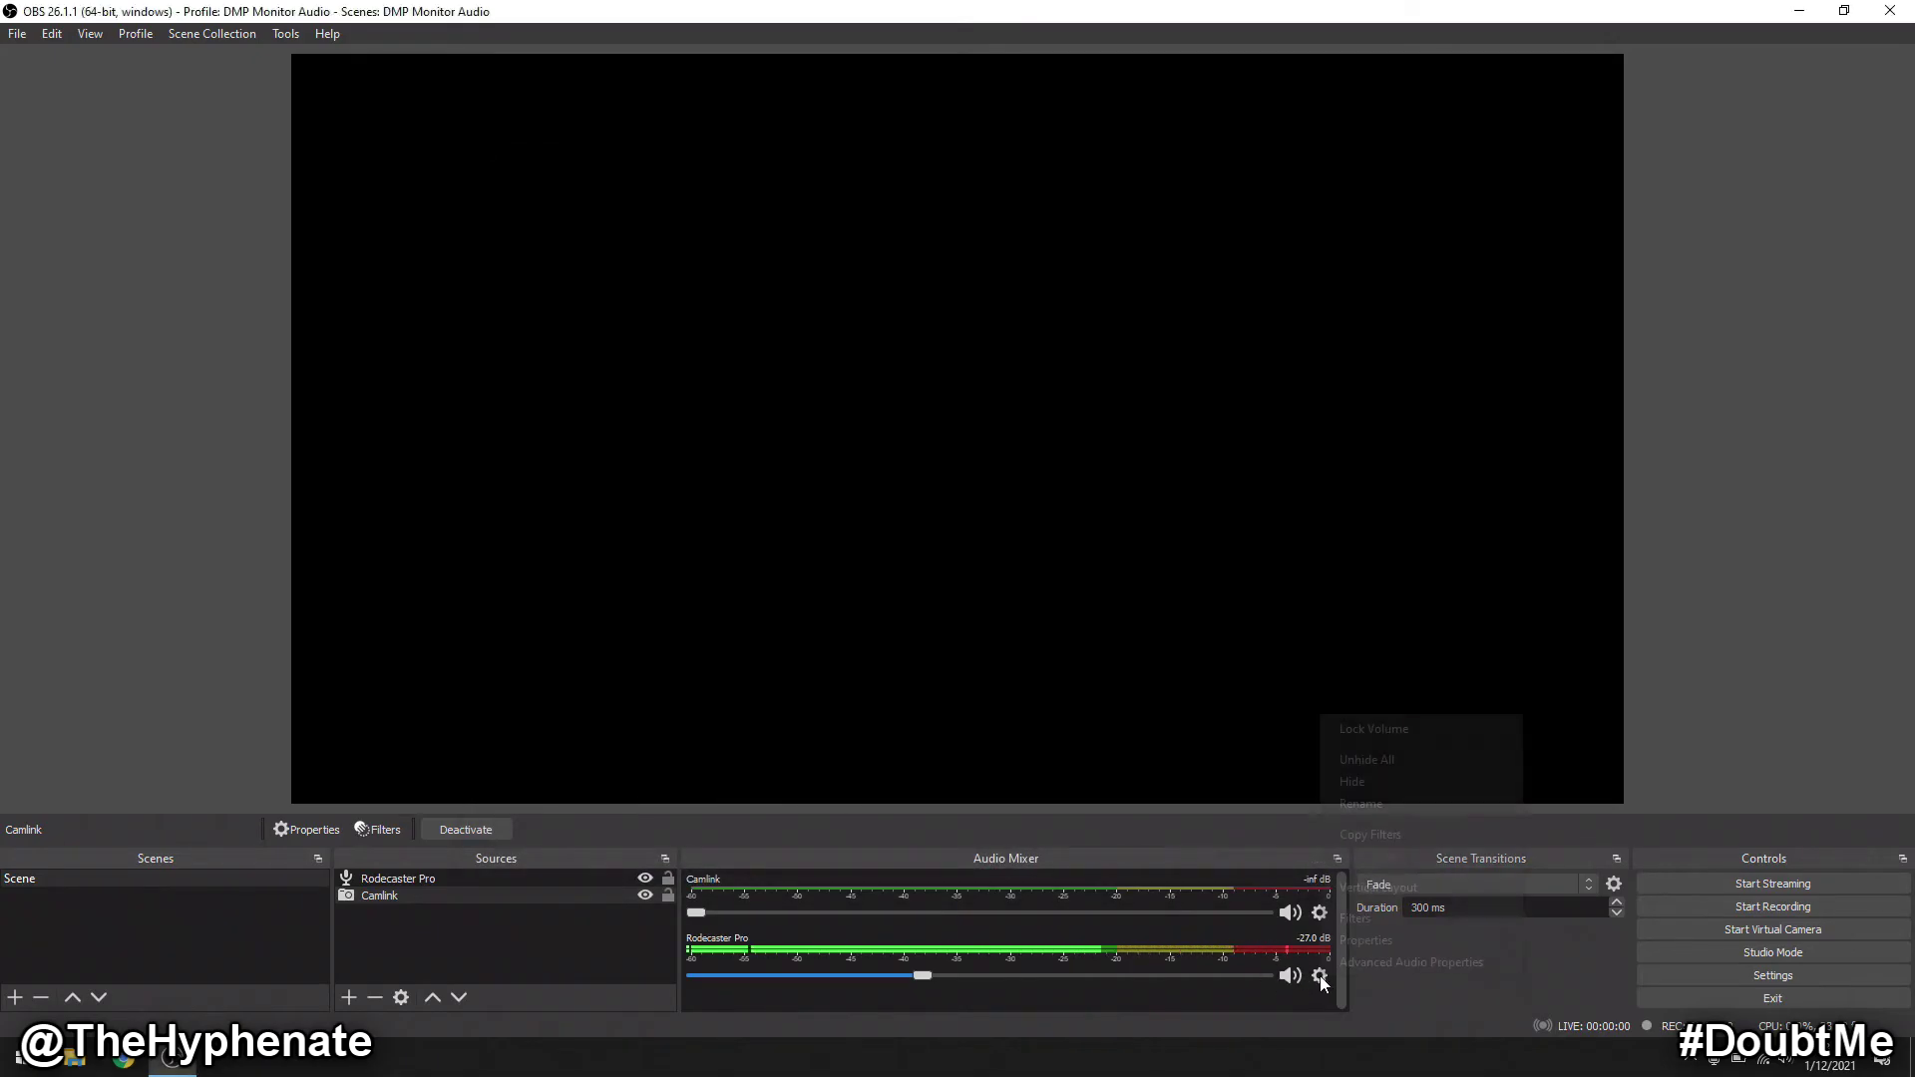
left_click(1410, 970)
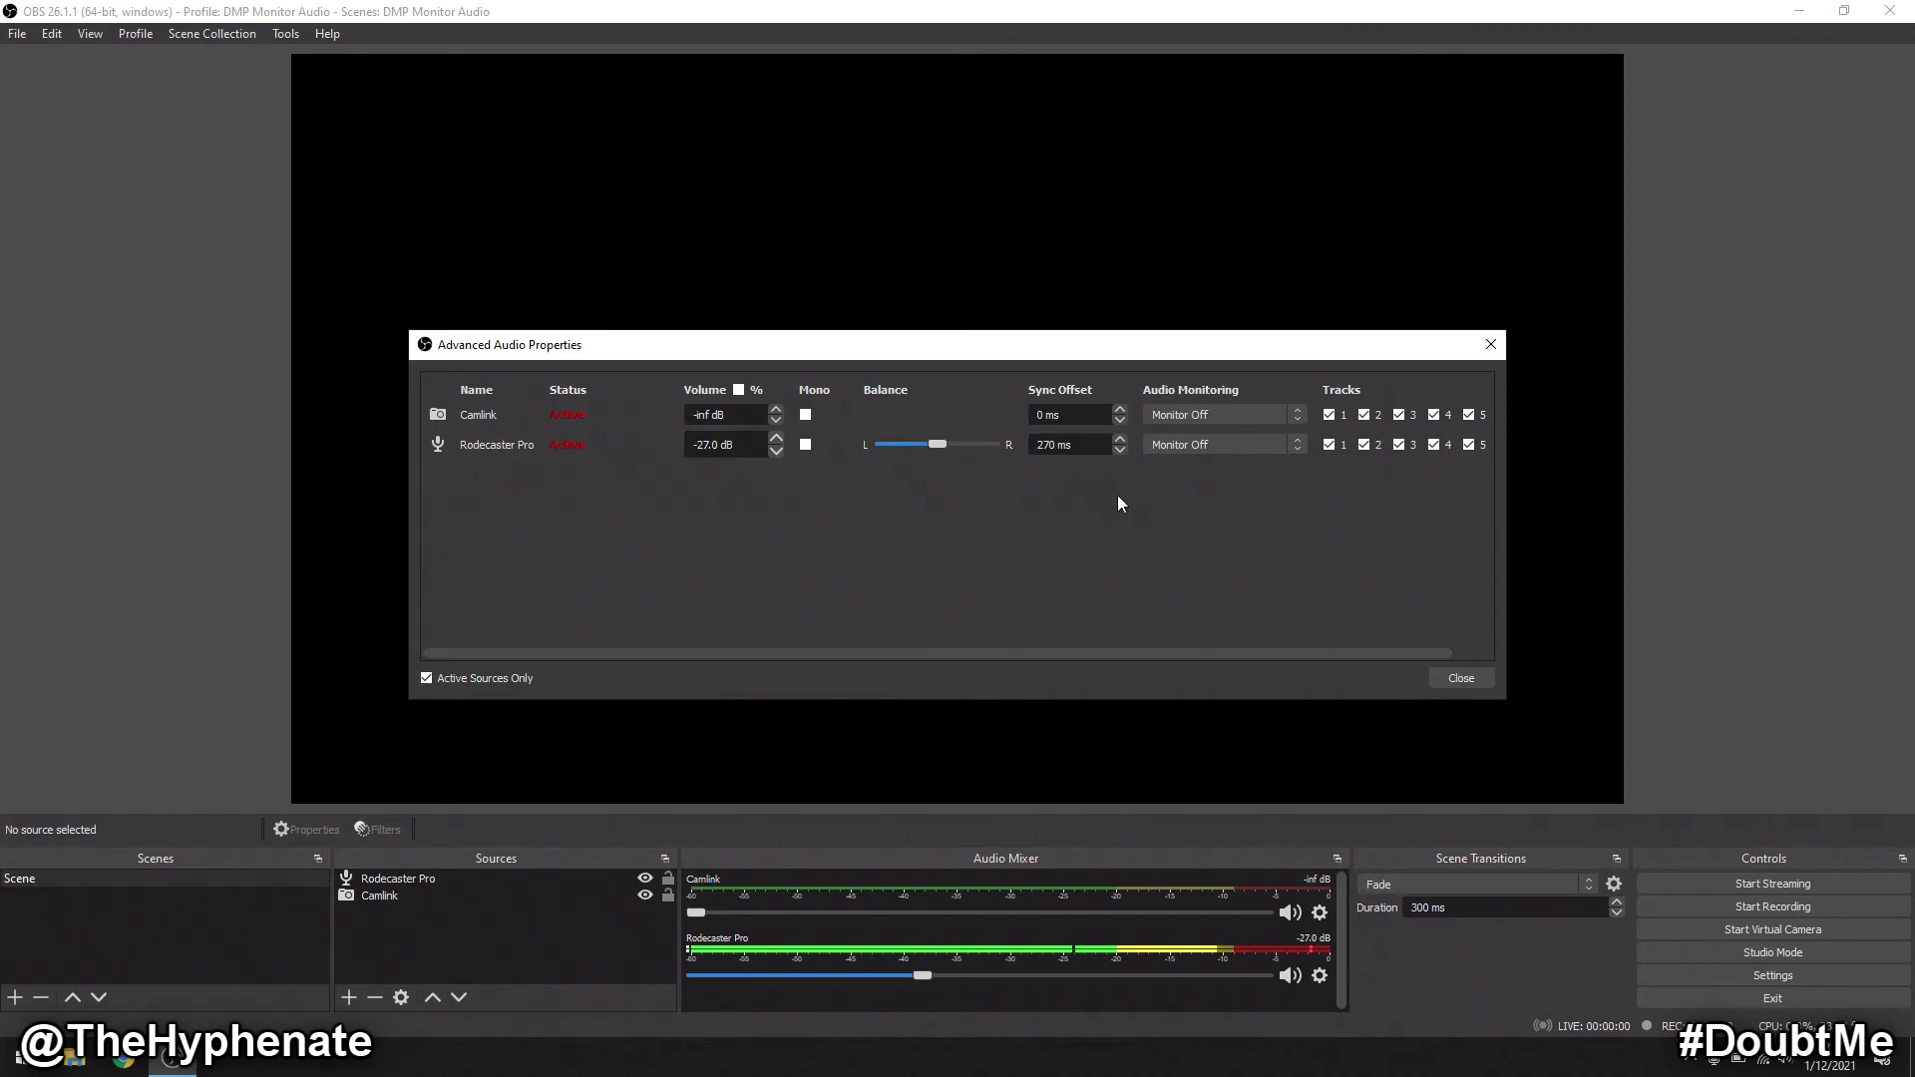
left_click(1231, 441)
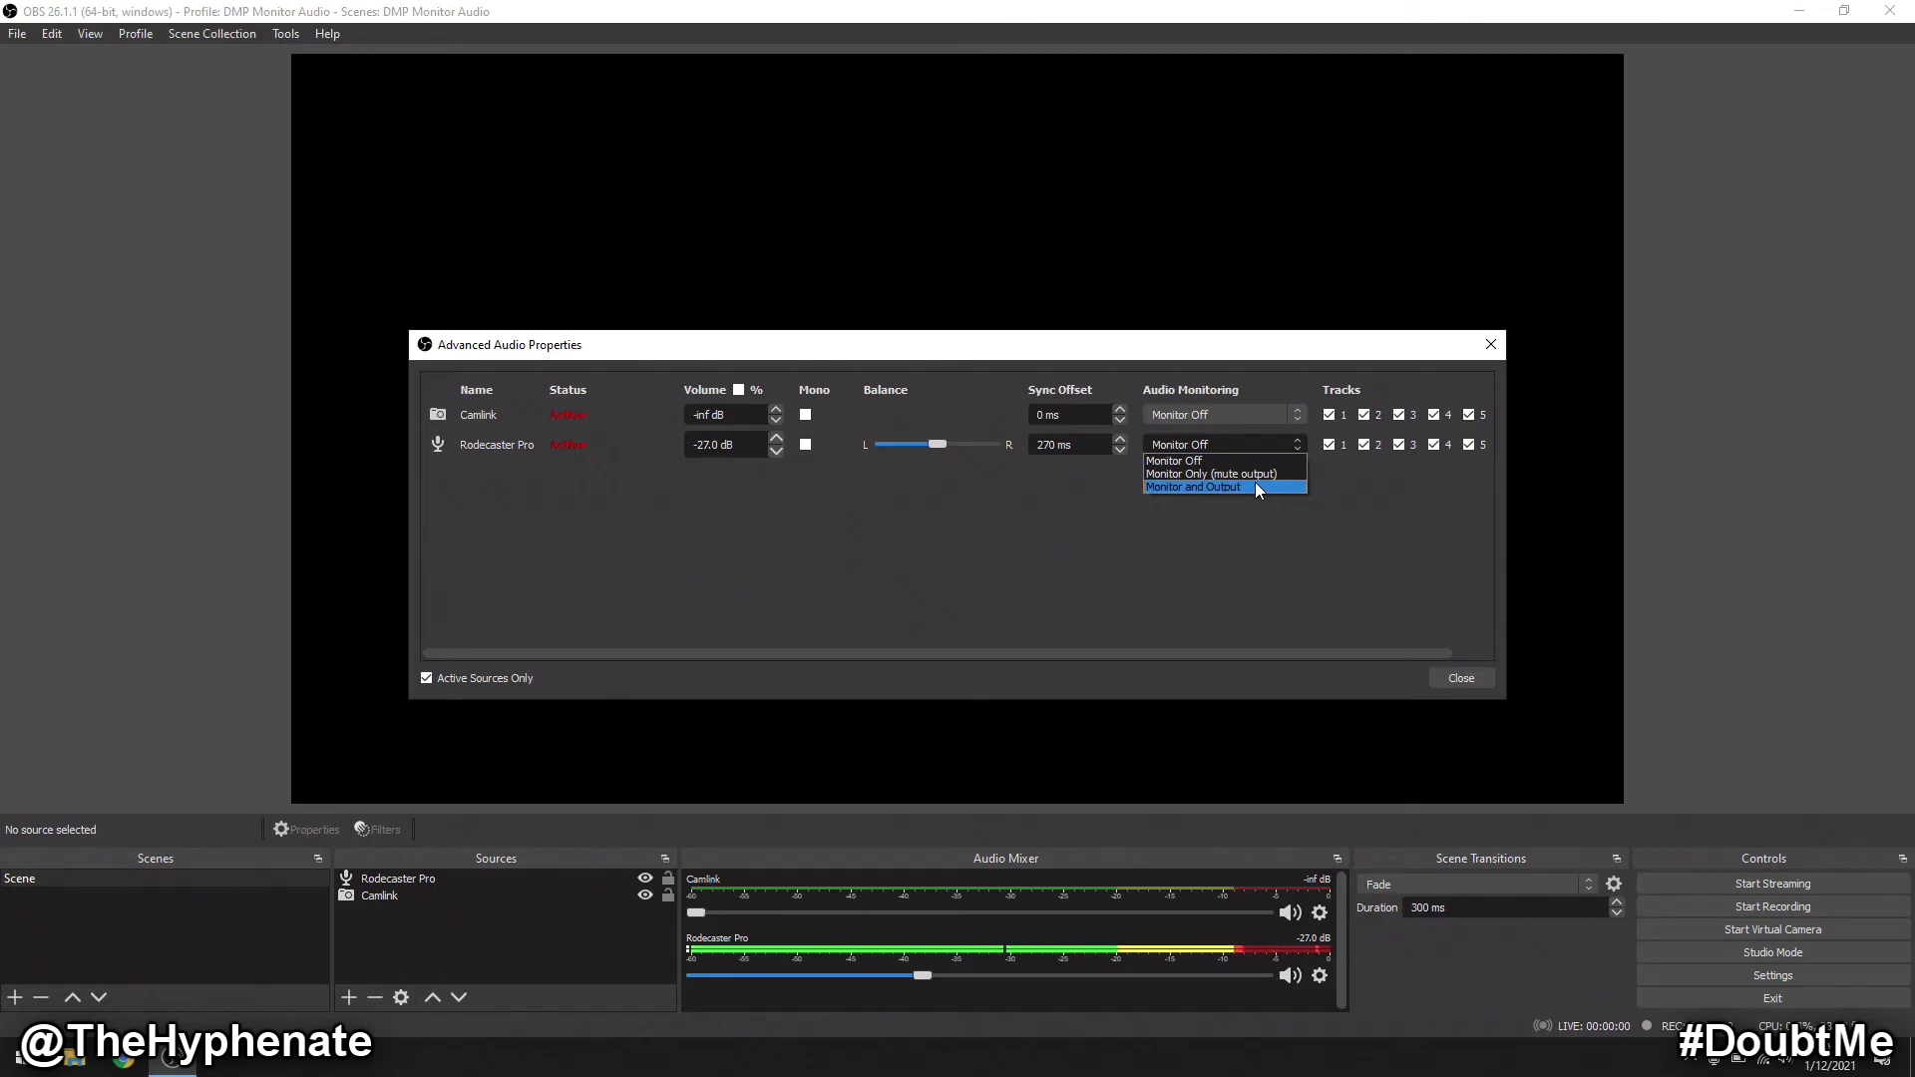
Step: Set Rodecaster Pro audio monitoring to 'Monitor and Output' and close the properties
left_click(1255, 488)
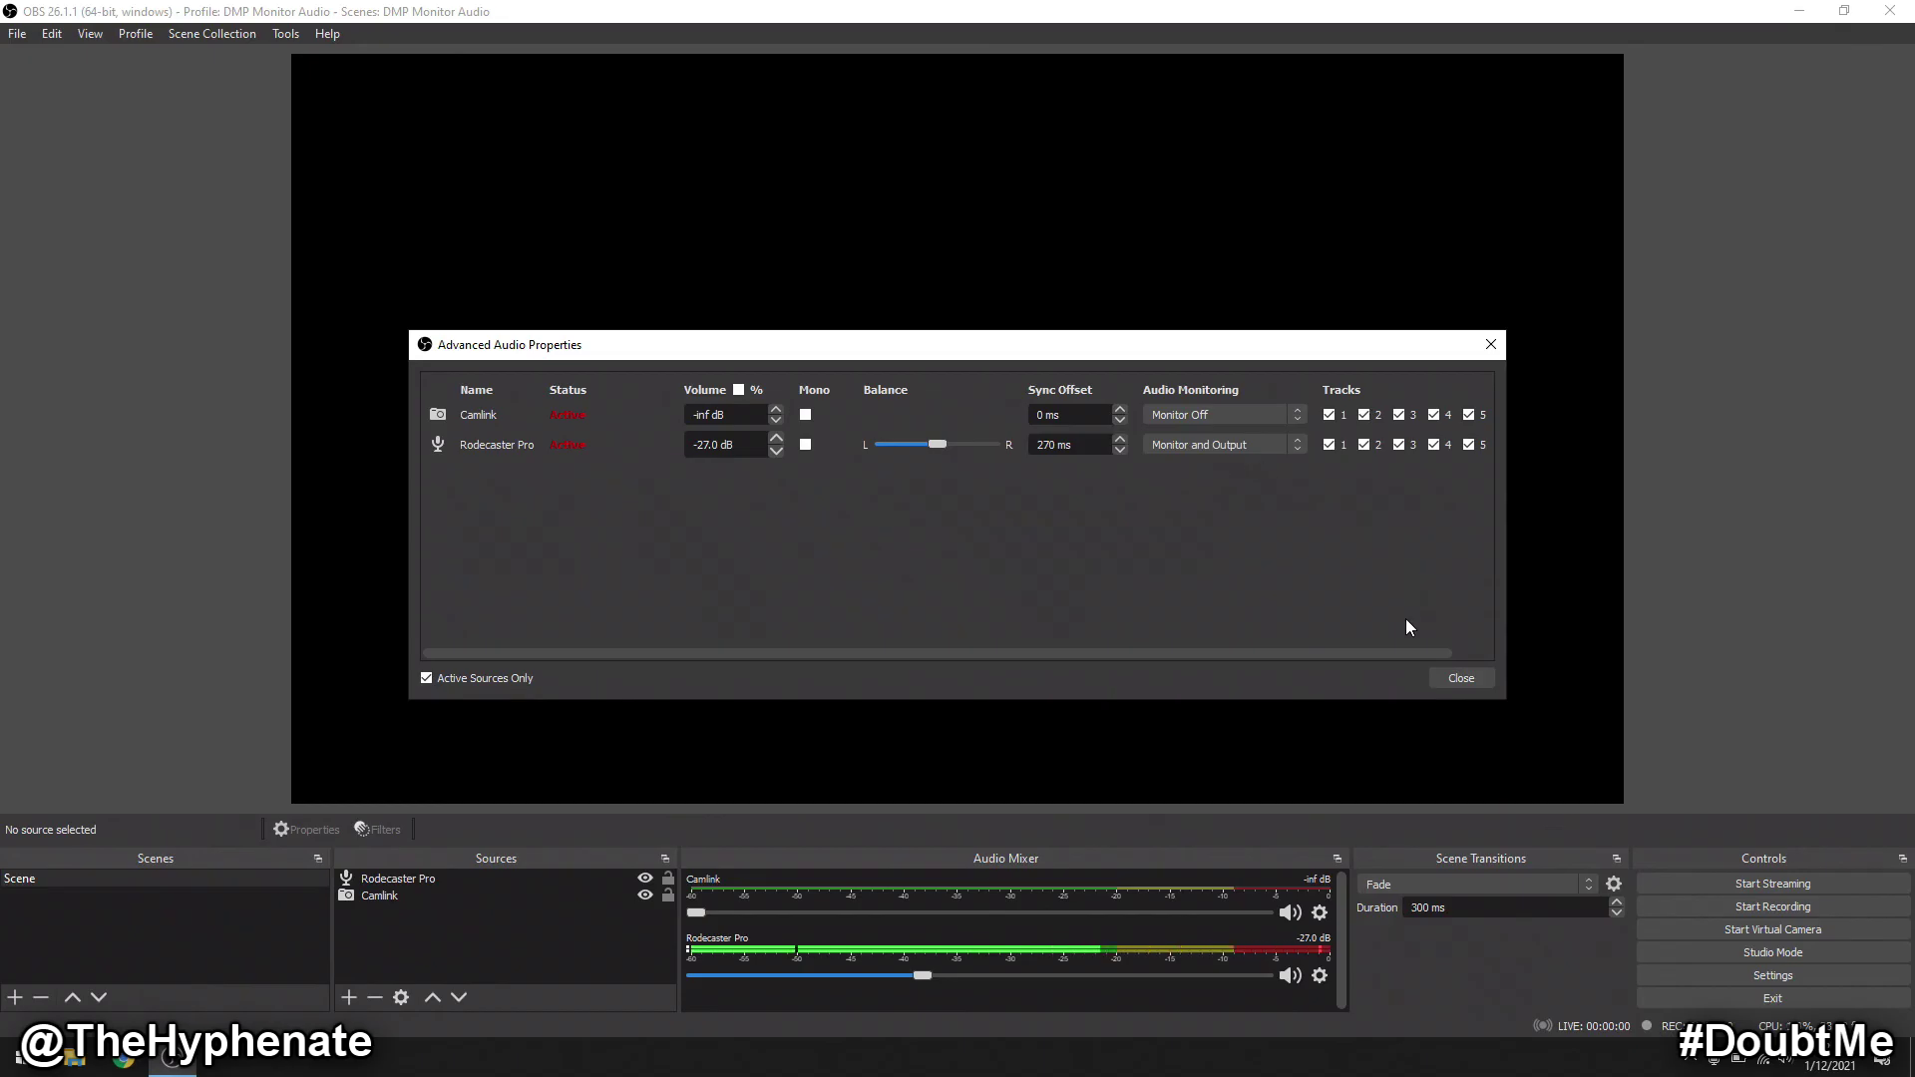
left_click(1462, 677)
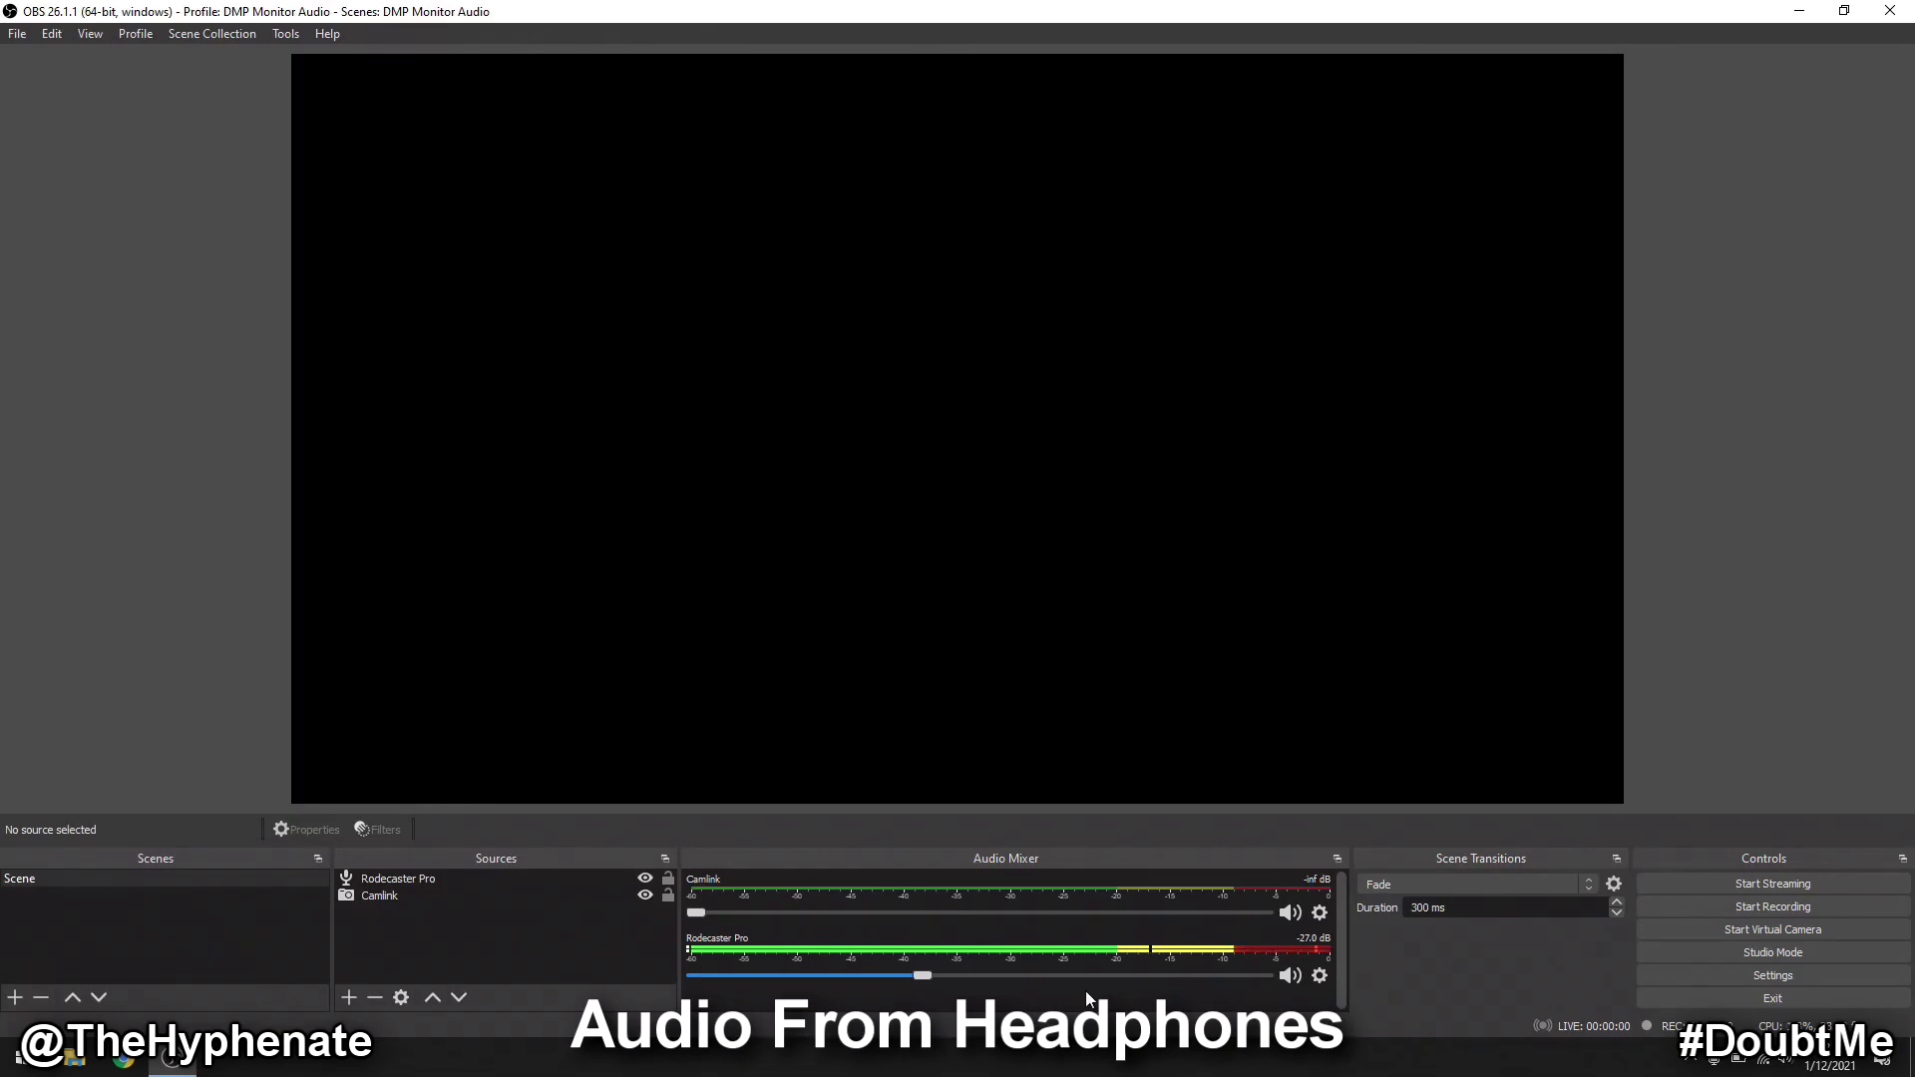
Step: Show the Windows Headphones volume flyout reading 100
left_click(1788, 1059)
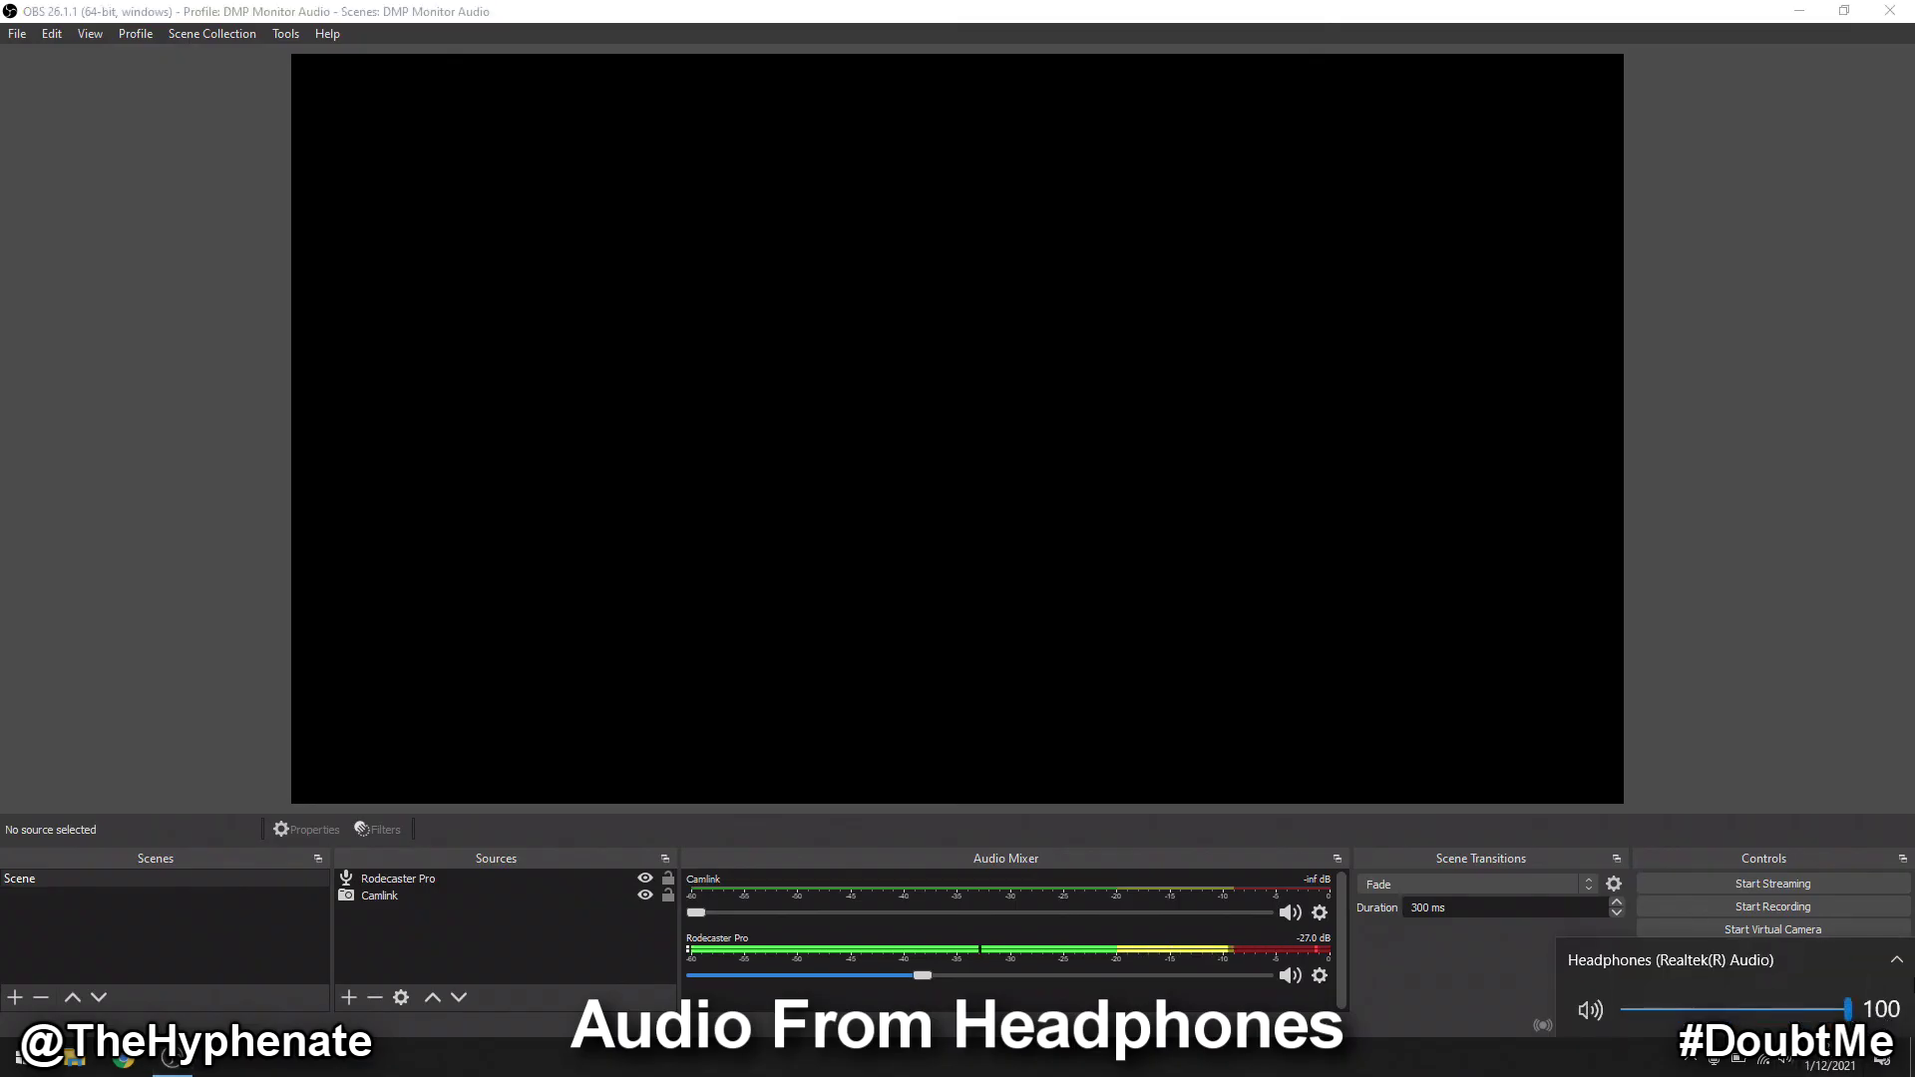